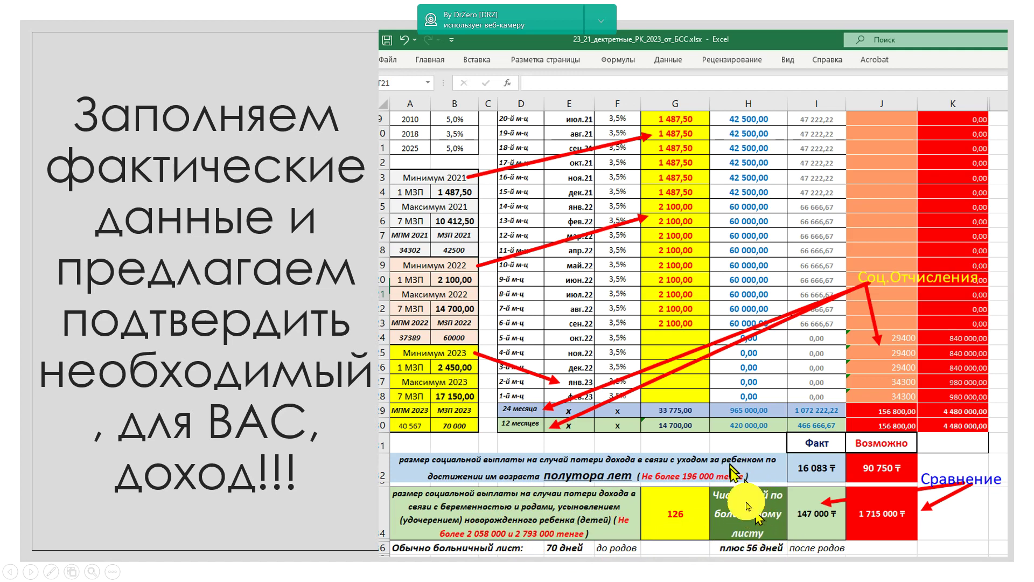
Advance the presentation to the slide on payment limits and switch to the Excel workbook 23_21_дектретные_РК_2023_от_БСС.xlsx.
{"action": "left_click", "coordinate": [719, 508]}
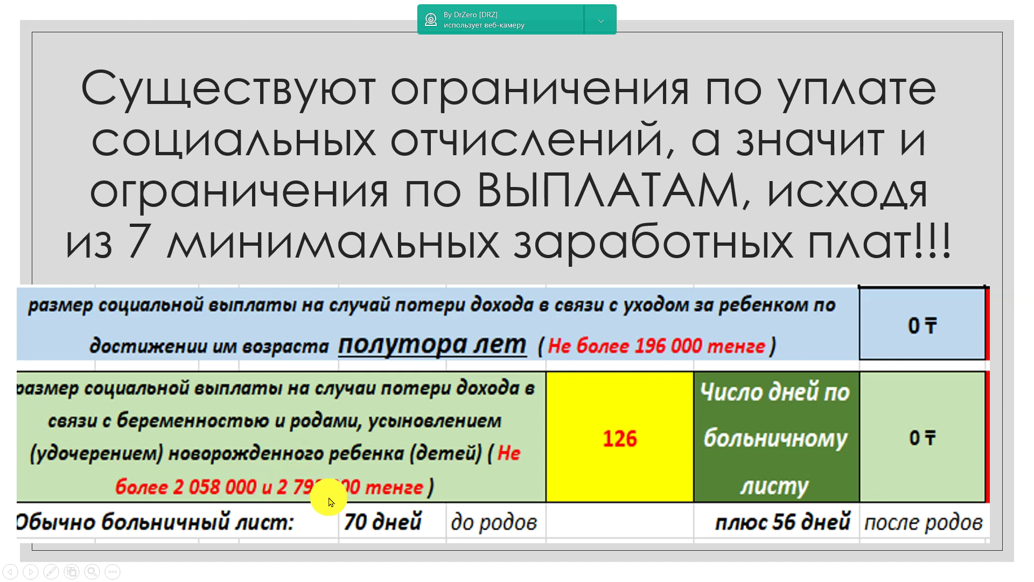
{"action": "key", "text": "super+Tab"}
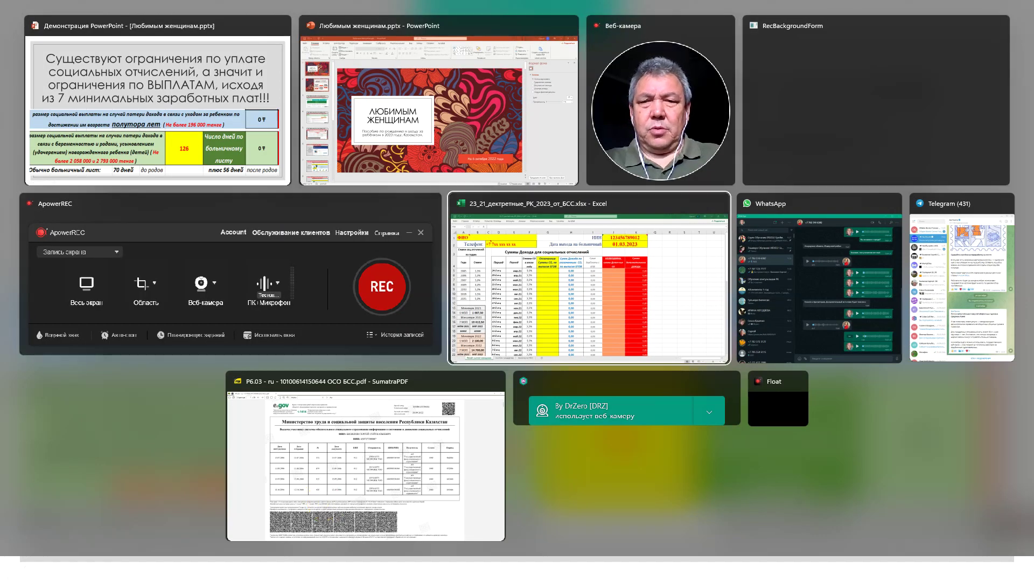
{"action": "left_click", "coordinate": [589, 280]}
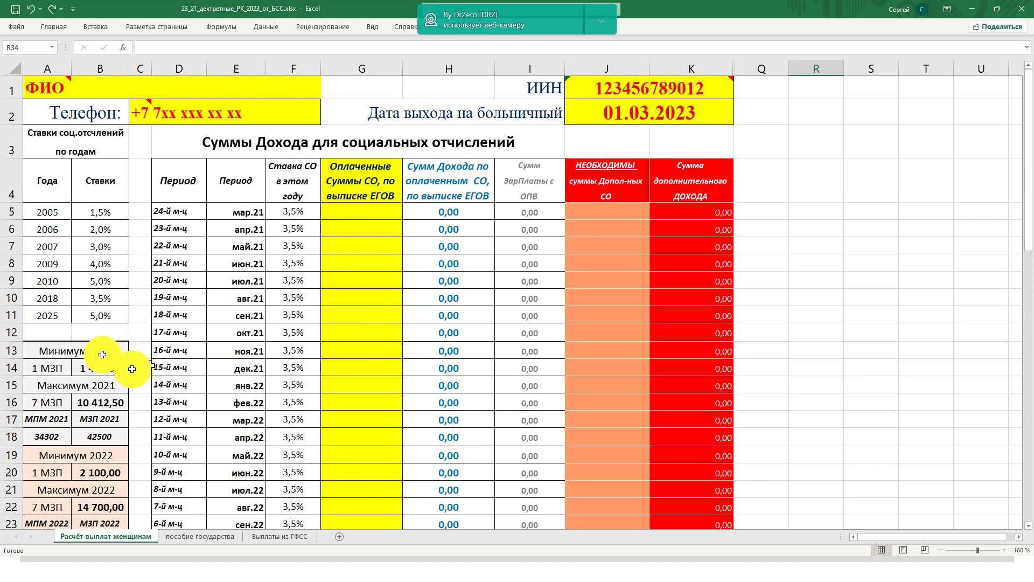
Examine the minimum and maximum social contribution amounts for 2021, 2022 and 2023 in columns A and B.
{"action": "left_click", "coordinate": [81, 350]}
{"action": "left_click", "coordinate": [88, 456]}
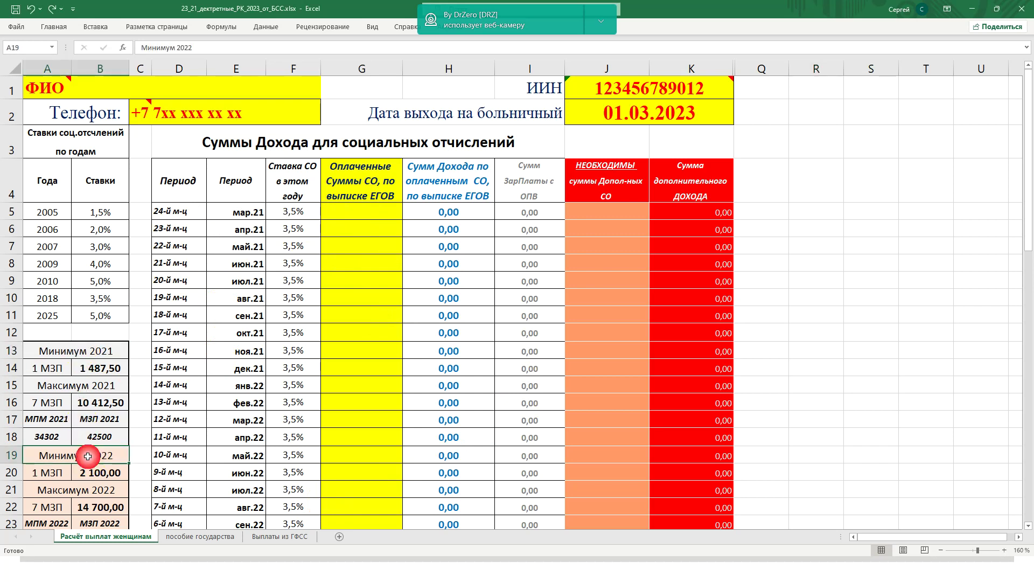
{"action": "scroll", "coordinate": [88, 456], "scroll_direction": "down", "scroll_amount": 2}
{"action": "left_click", "coordinate": [85, 398]}
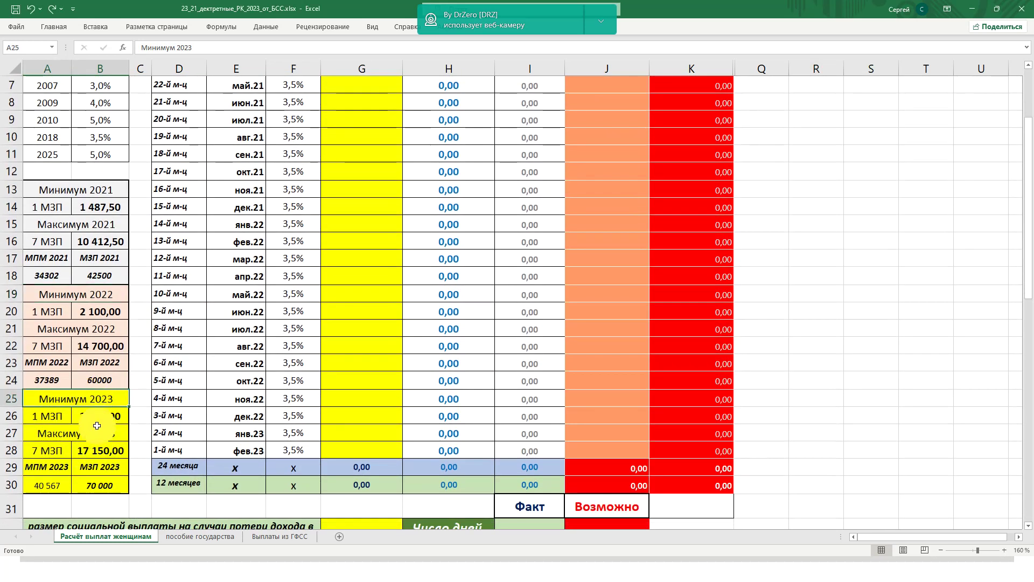
{"action": "left_click", "coordinate": [103, 420]}
{"action": "left_click", "coordinate": [101, 449]}
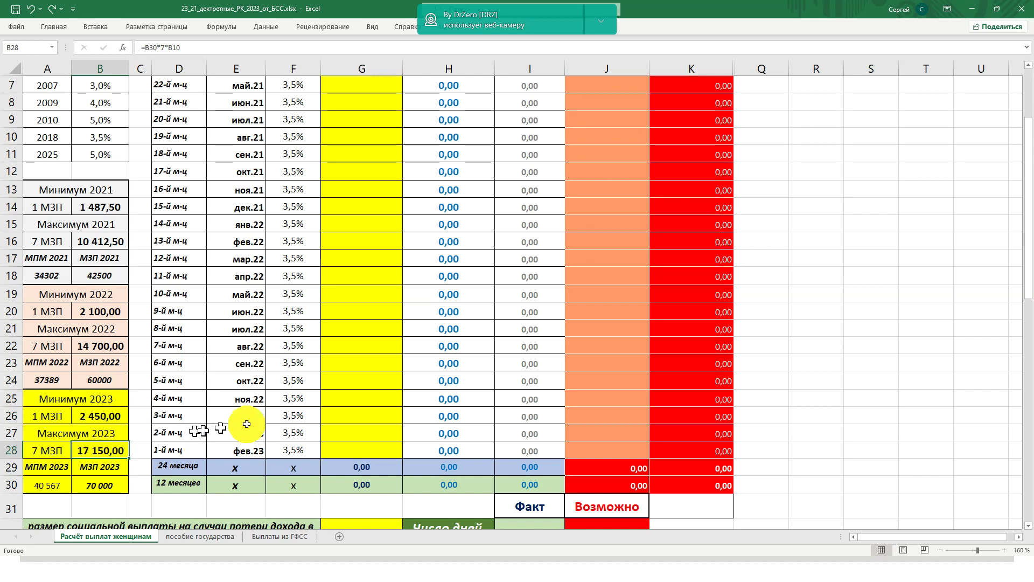
Enter paid social contributions of 5000 for May 2021 and 10412,5 for June 2021 in column G.
{"action": "scroll", "coordinate": [260, 417], "scroll_direction": "up", "scroll_amount": 2}
{"action": "left_click", "coordinate": [359, 244]}
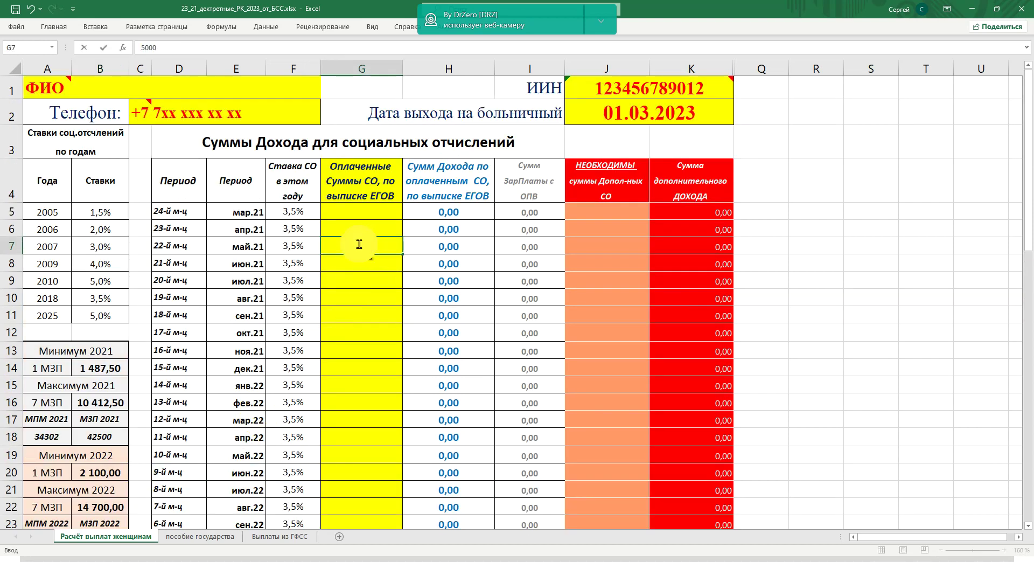
{"action": "type", "text": "5000"}
{"action": "key", "text": "Return"}
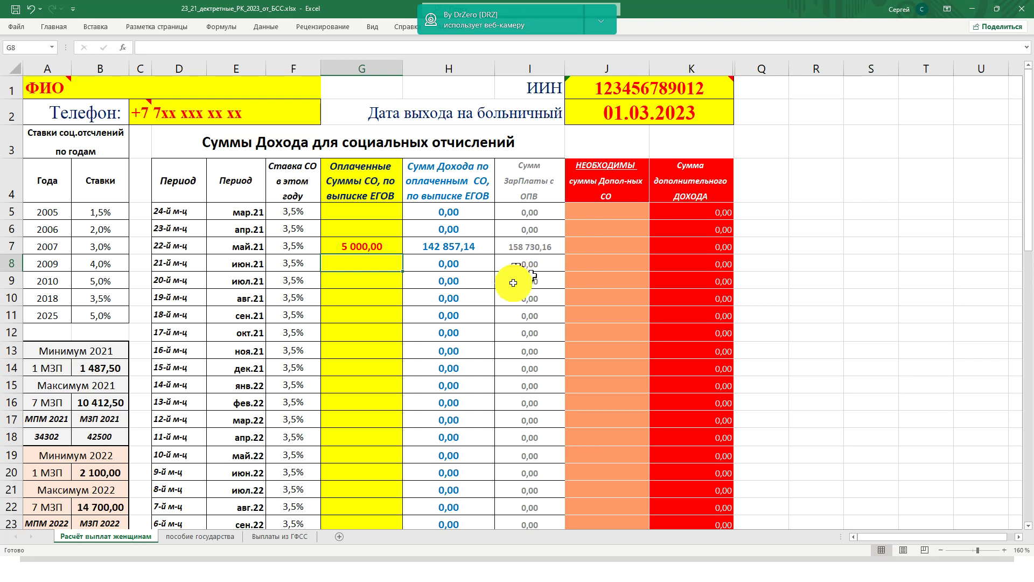
{"action": "scroll", "coordinate": [403, 300], "scroll_direction": "down", "scroll_amount": 1}
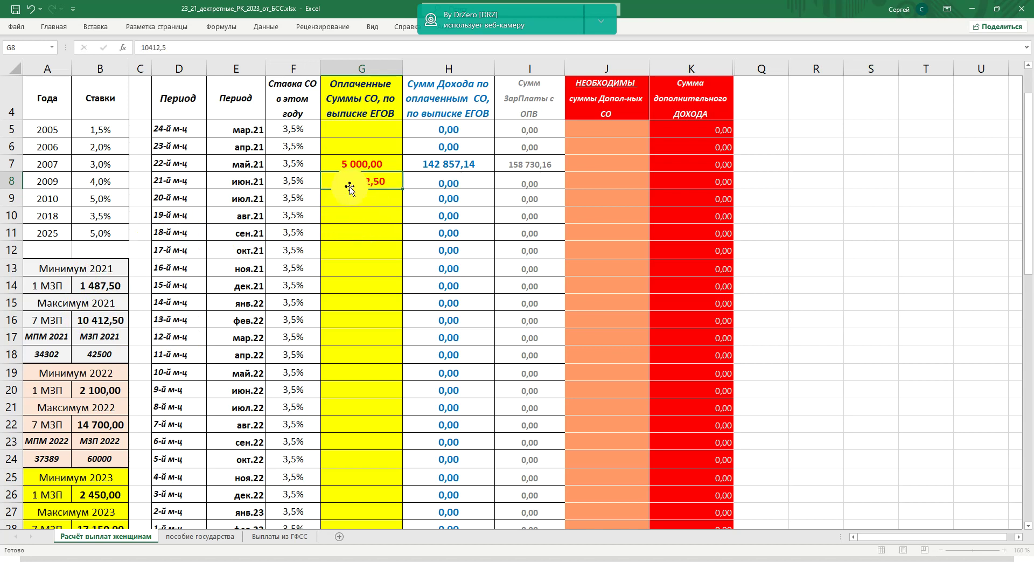
{"action": "left_click", "coordinate": [344, 197]}
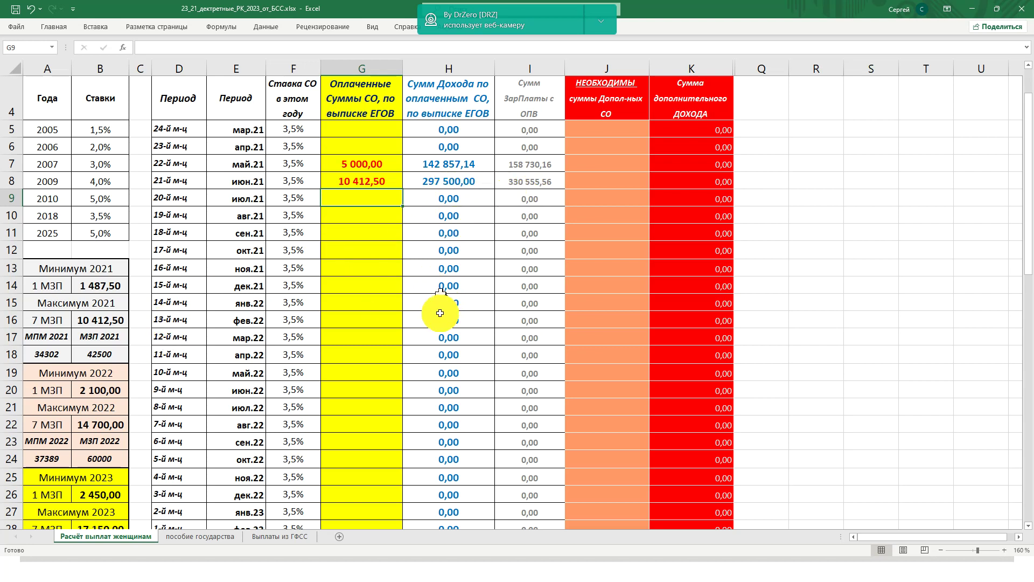
Enter paid social contributions of 14700 for May 2022 and 17150 for January 2023 in column G.
{"action": "left_click", "coordinate": [351, 369]}
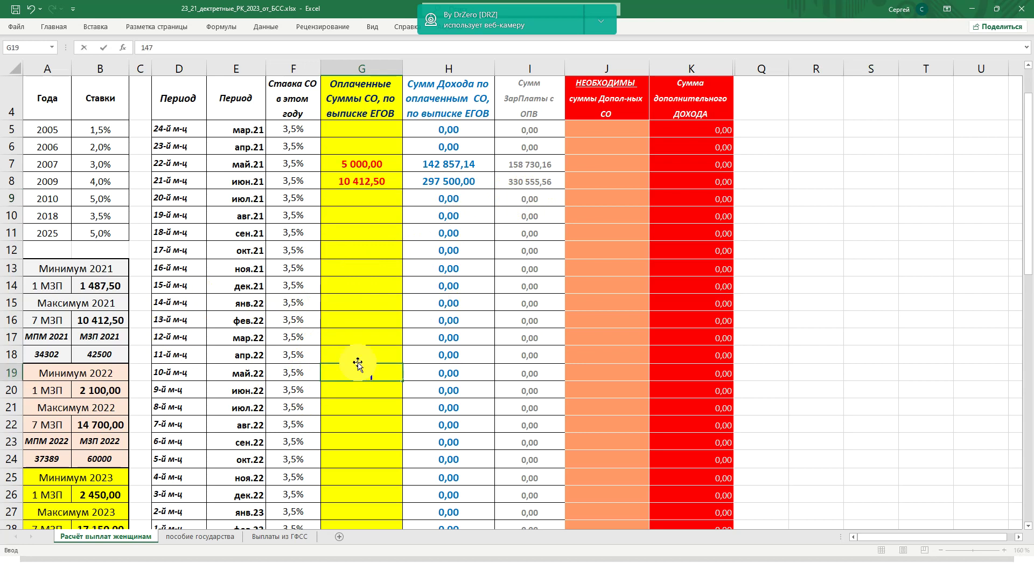
{"action": "type", "text": "14700"}
{"action": "key", "text": "Return"}
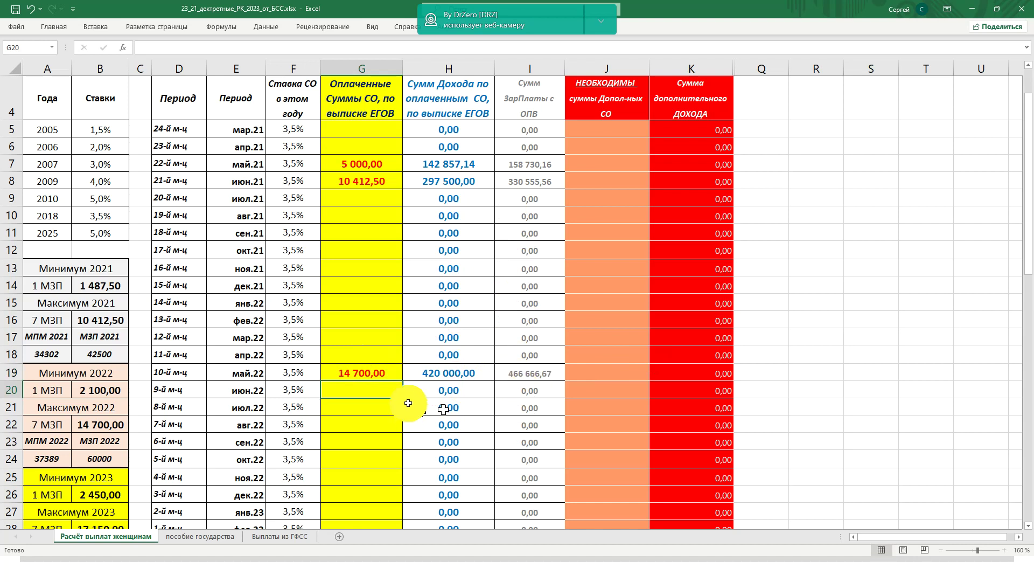
{"action": "scroll", "coordinate": [409, 398], "scroll_direction": "down", "scroll_amount": 2}
{"action": "left_click", "coordinate": [371, 380]}
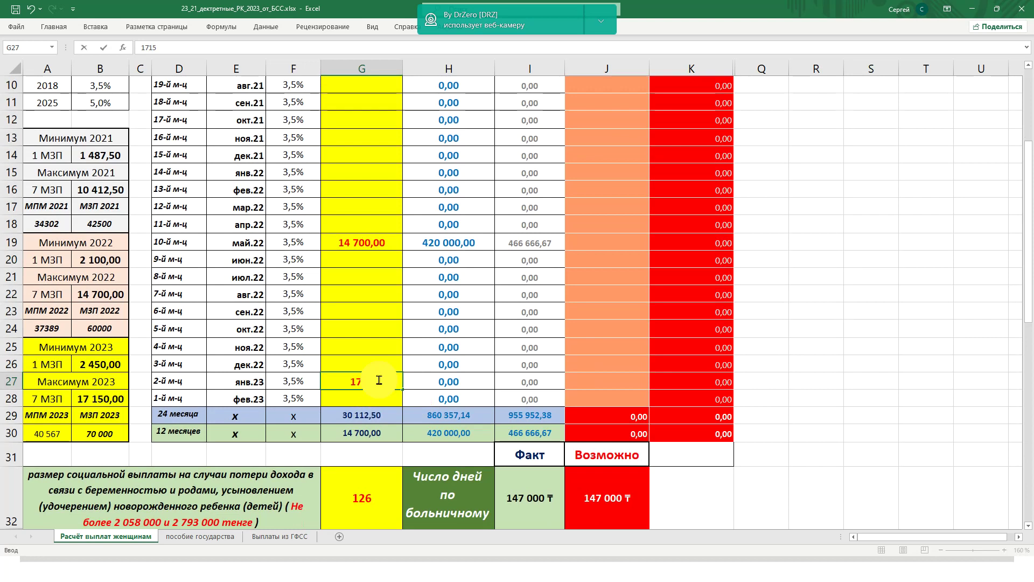
{"action": "key", "text": "Return"}
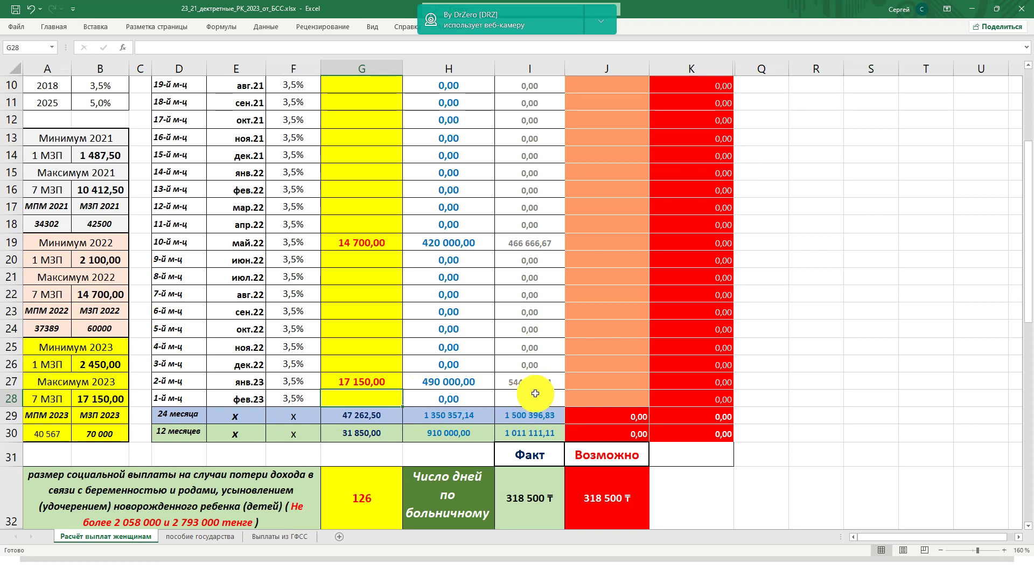
Check the formulas for the actual maternity payment in I32 and the actual childcare payment in I36.
{"action": "scroll", "coordinate": [751, 291], "scroll_direction": "down", "scroll_amount": 2}
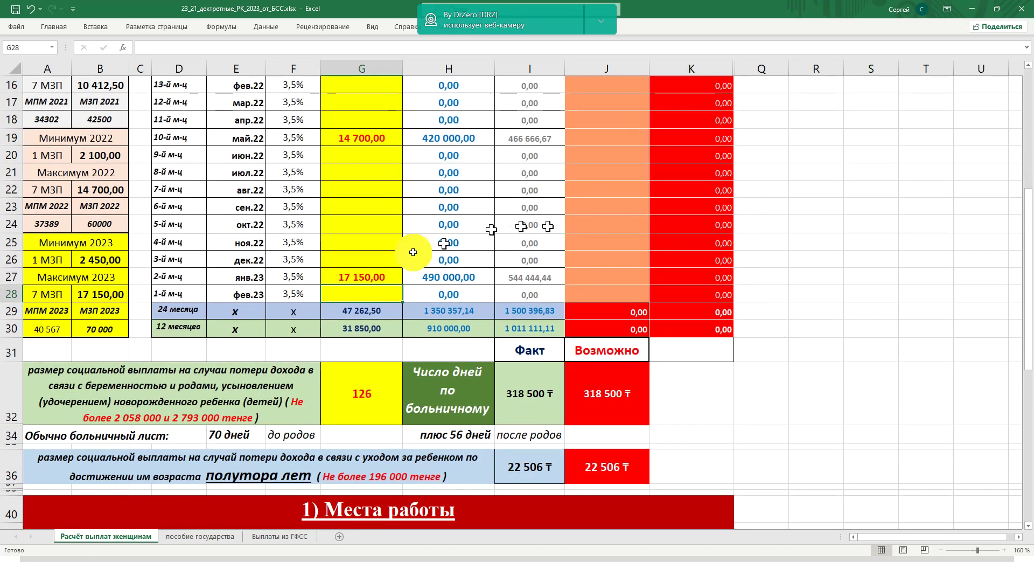
{"action": "left_click", "coordinate": [533, 386]}
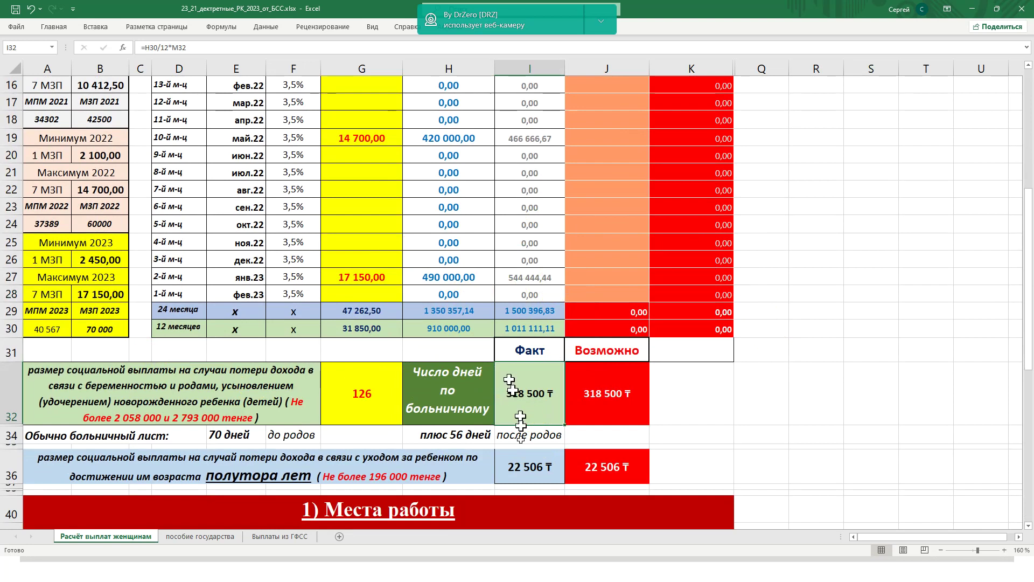
{"action": "left_click", "coordinate": [529, 466]}
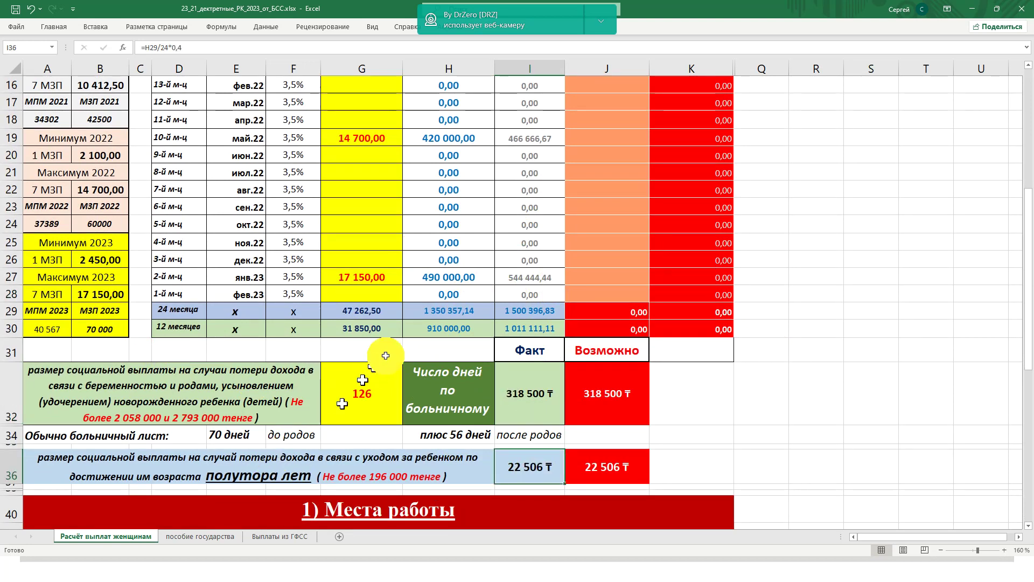
Enter 50000 as the required additional social contribution for December 2022 in cell J26.
{"action": "scroll", "coordinate": [614, 357], "scroll_direction": "up", "scroll_amount": 1}
{"action": "left_click", "coordinate": [618, 312]}
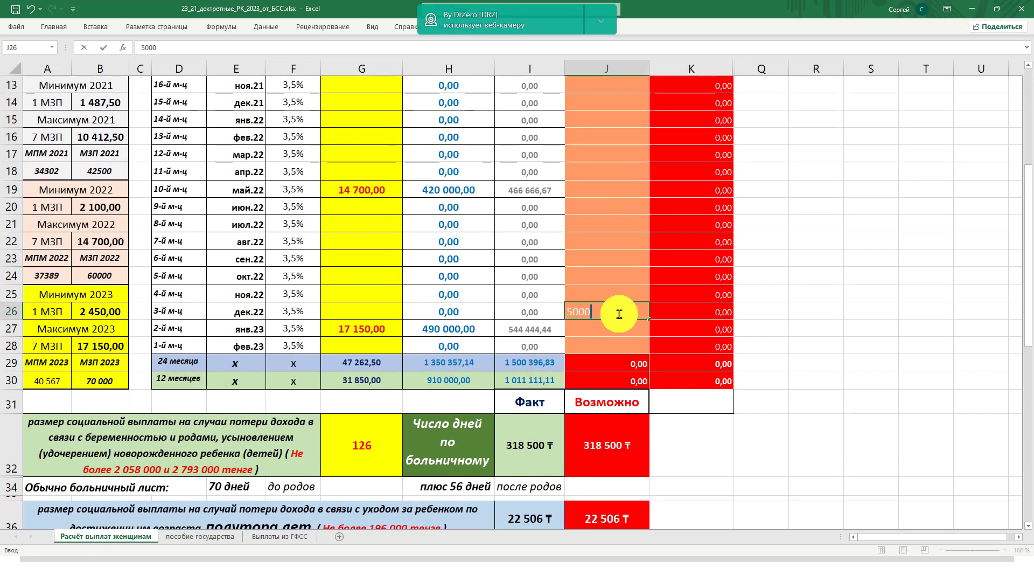
{"action": "key", "text": "Return"}
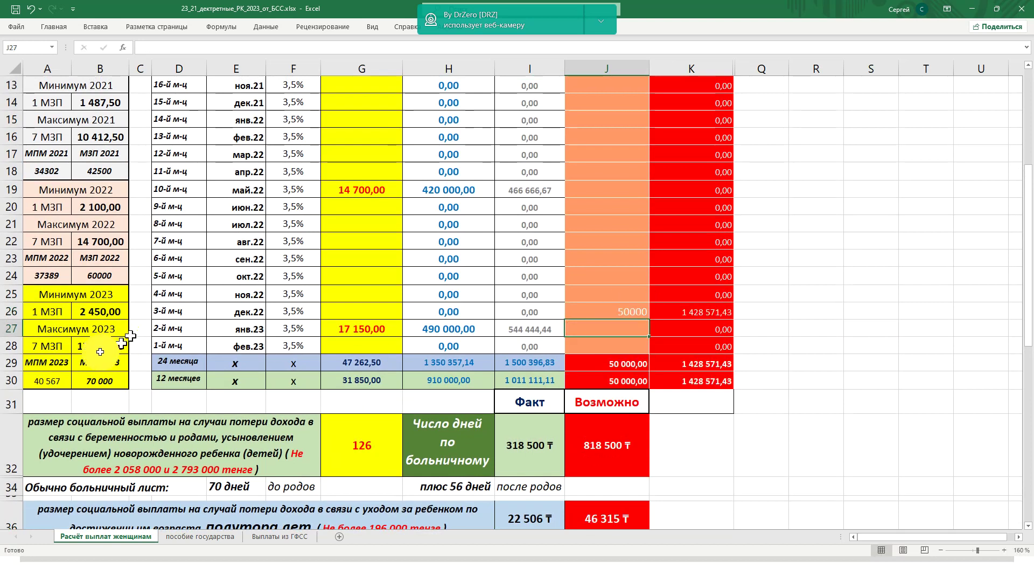
Compare the 2023 maximum contribution in B28 with the additional contribution in J26 and review the possible payments below.
{"action": "left_click", "coordinate": [94, 344]}
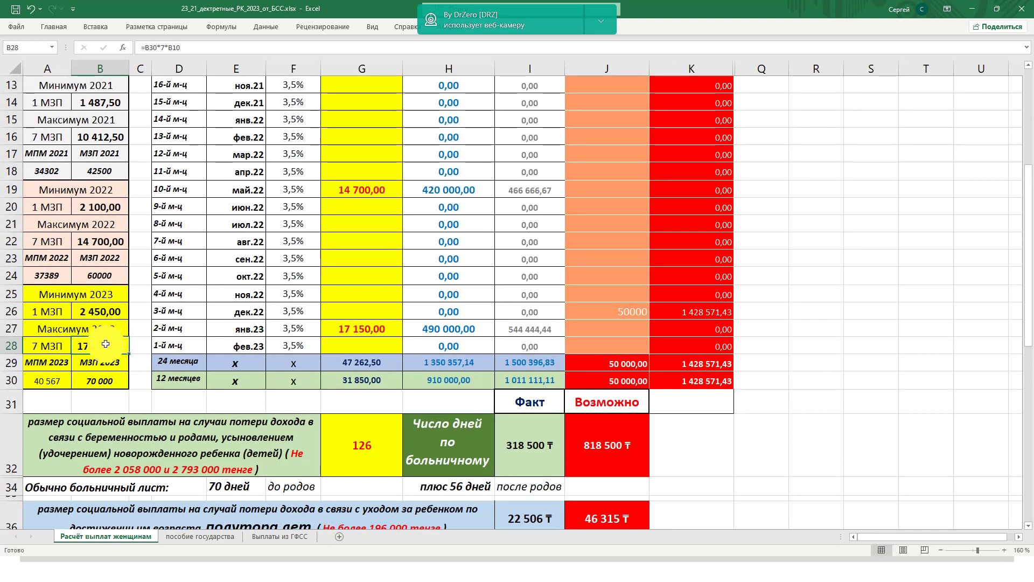
{"action": "left_click", "coordinate": [618, 308]}
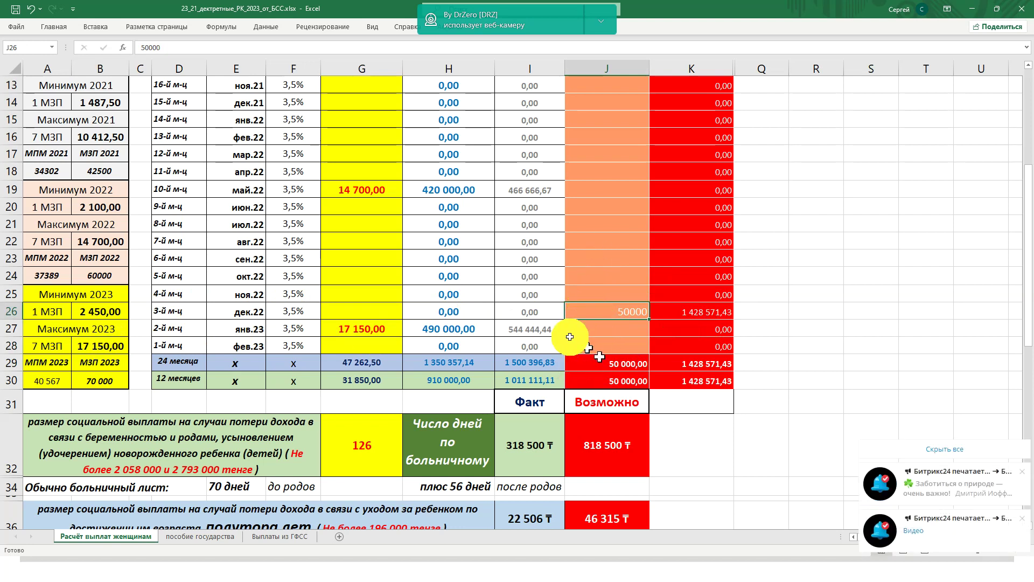
{"action": "scroll", "coordinate": [539, 395], "scroll_direction": "down", "scroll_amount": 1}
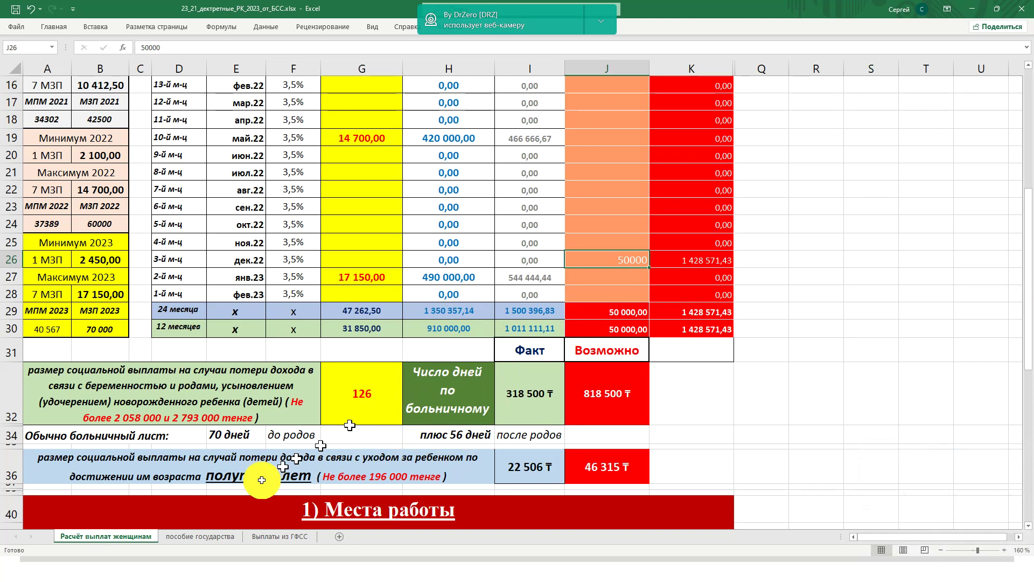
Open the sheet "пособие государства" and review the benefit amount columns for 2021, 2022 and 2023.
{"action": "left_click", "coordinate": [210, 536]}
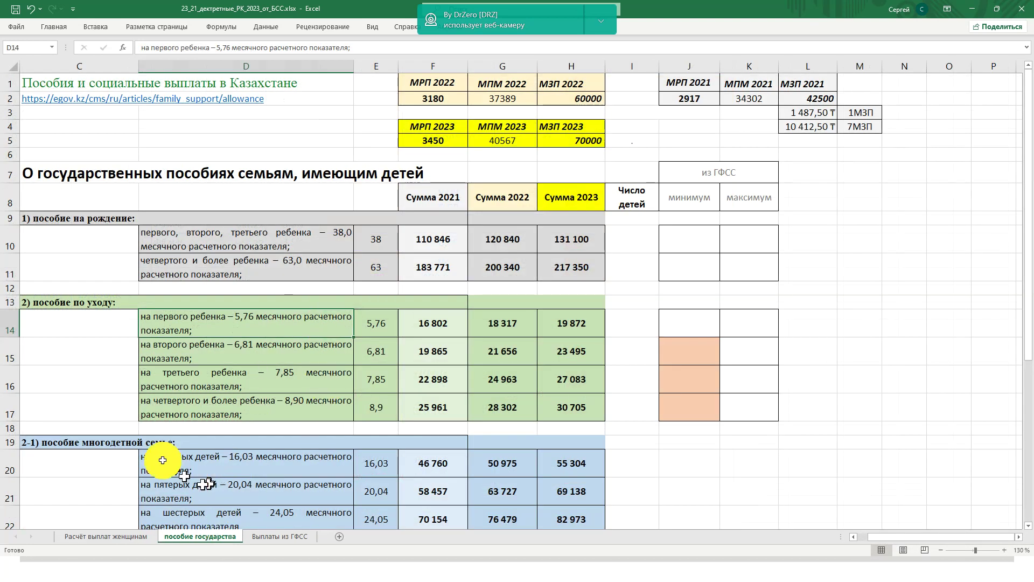
{"action": "left_click", "coordinate": [447, 195]}
{"action": "left_click", "coordinate": [496, 197]}
{"action": "left_click", "coordinate": [582, 197]}
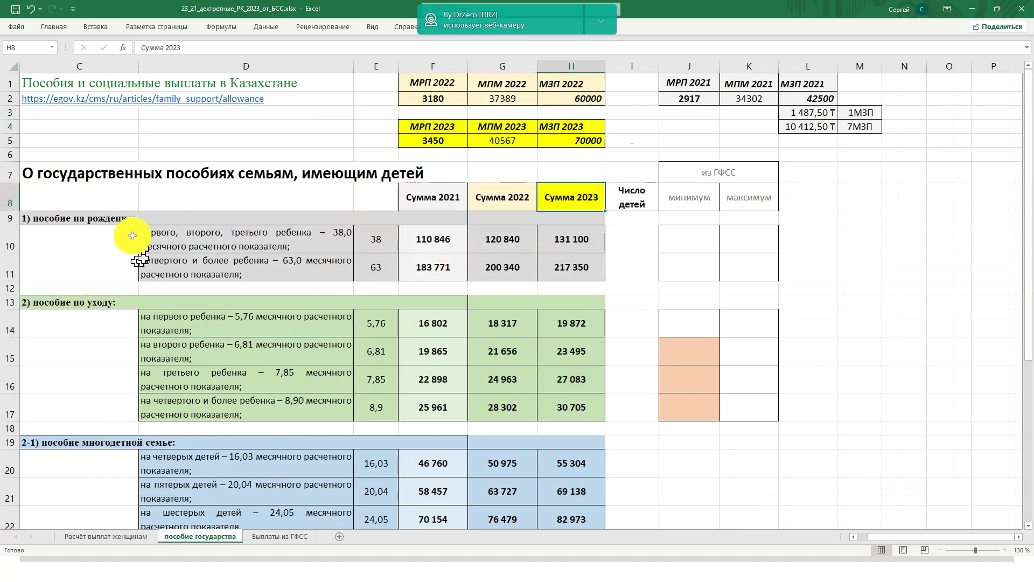
Examine the 2022 and 2023 birth benefit amounts for the first to third child and for the fourth or later child.
{"action": "left_click", "coordinate": [97, 220]}
{"action": "left_click", "coordinate": [227, 249]}
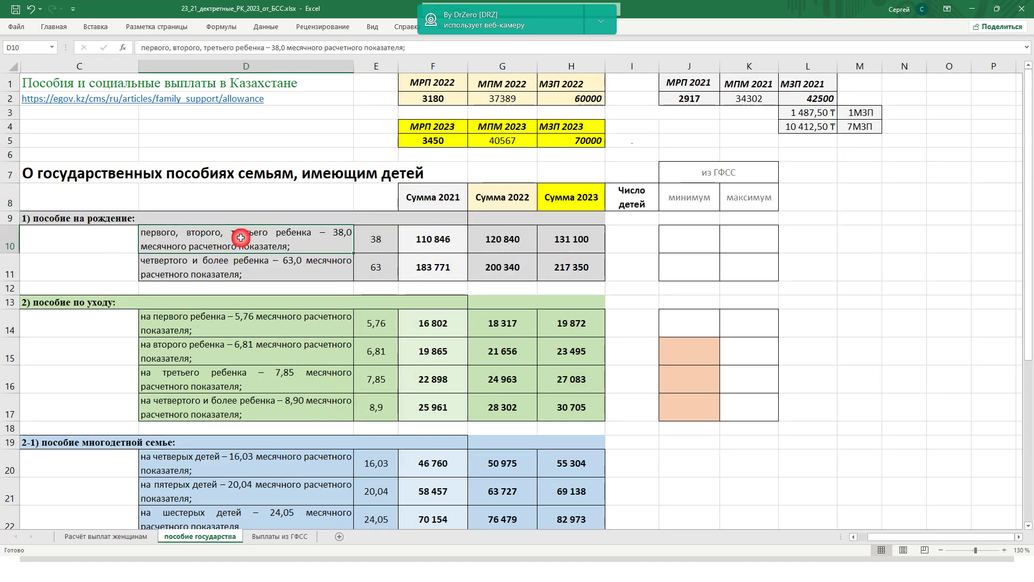
{"action": "left_click", "coordinate": [575, 243]}
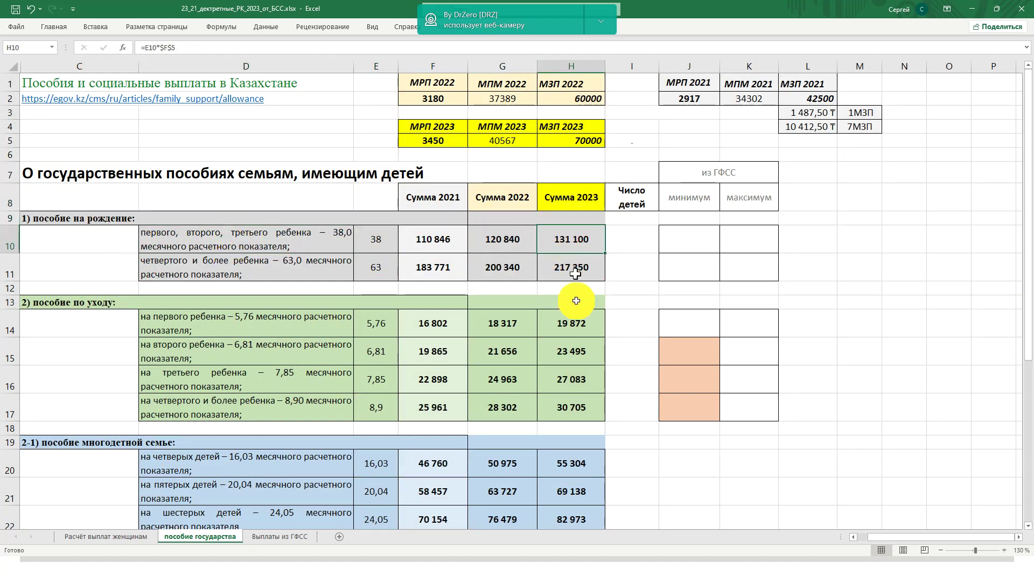
{"action": "left_click", "coordinate": [504, 239]}
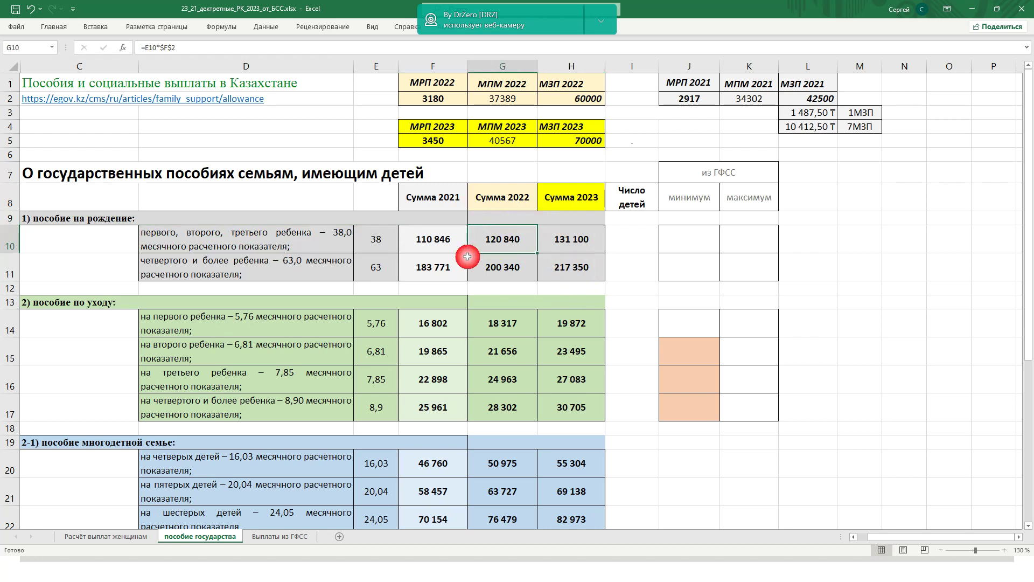
{"action": "left_click", "coordinate": [197, 270]}
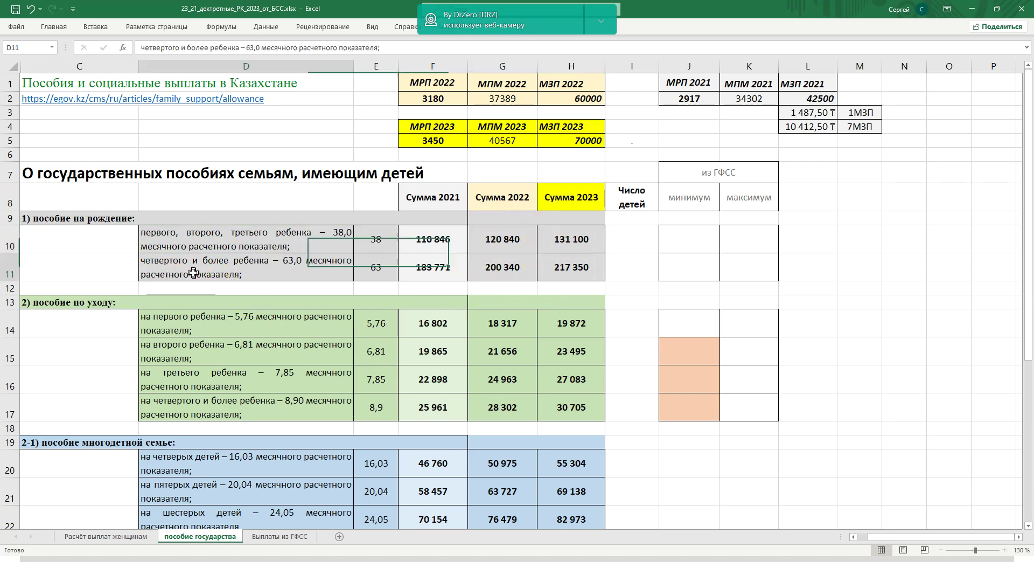
{"action": "left_click", "coordinate": [511, 268]}
{"action": "left_click", "coordinate": [587, 261]}
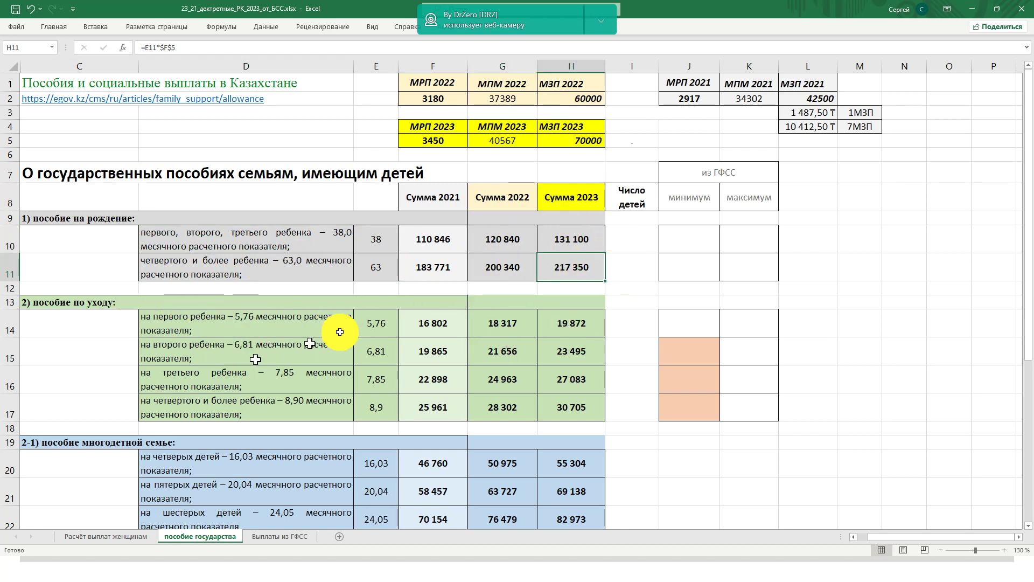
Review the 2022 and 2023 care benefit amounts for the first child and the large-family benefits below them.
{"action": "left_click", "coordinate": [516, 333]}
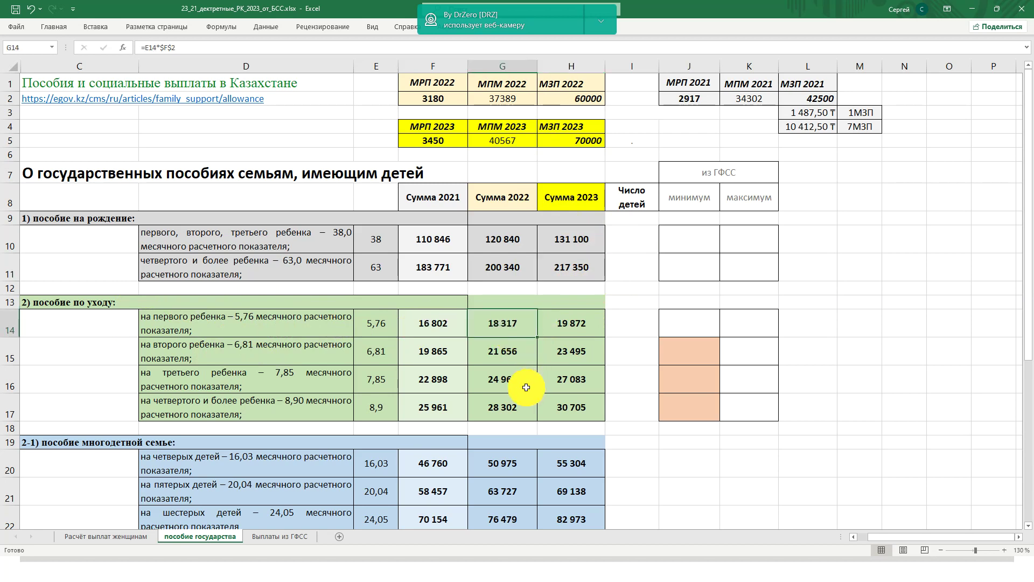
{"action": "left_click", "coordinate": [563, 325]}
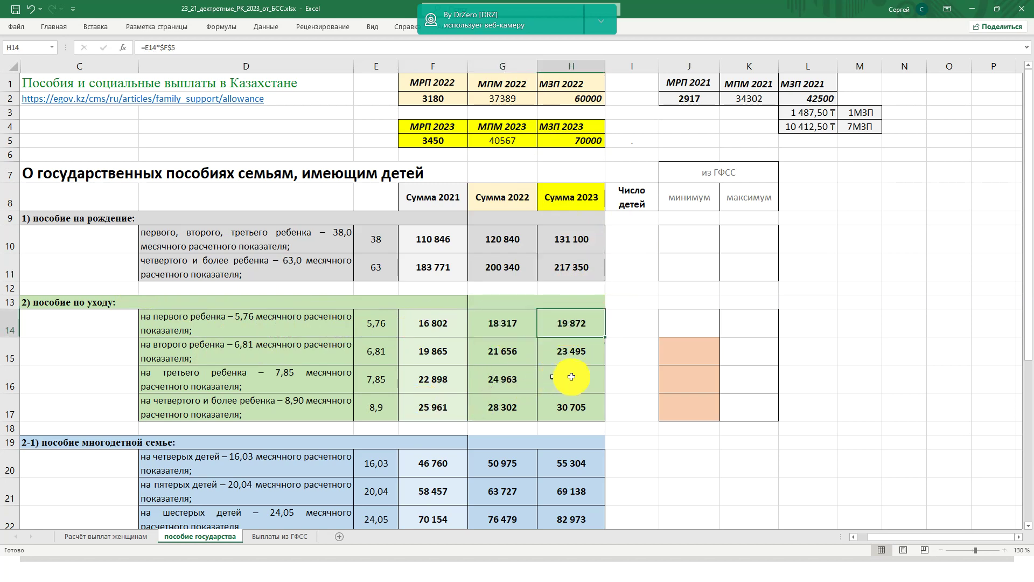
{"action": "scroll", "coordinate": [529, 318], "scroll_direction": "down", "scroll_amount": 1}
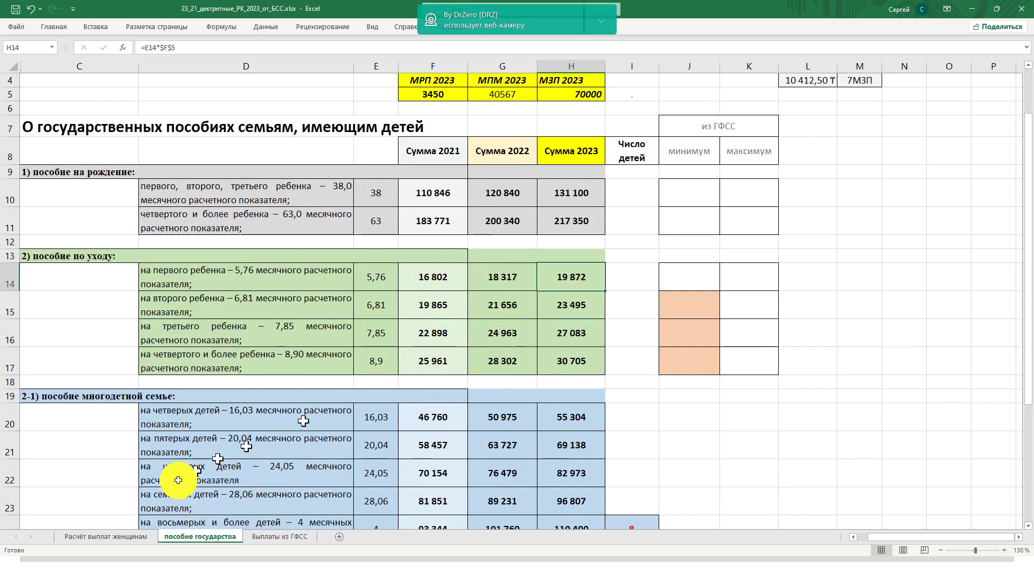
Return to the sheet "Расчёт выплат женщинам" and inspect the maternity payment description in A32 and the formula note in K32.
{"action": "left_click", "coordinate": [117, 534]}
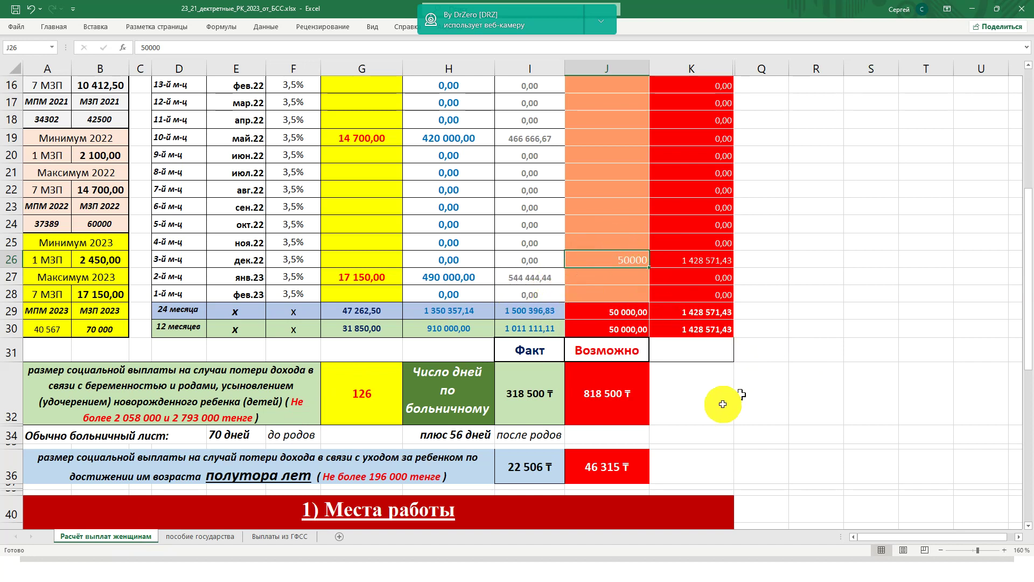
{"action": "left_click", "coordinate": [268, 387]}
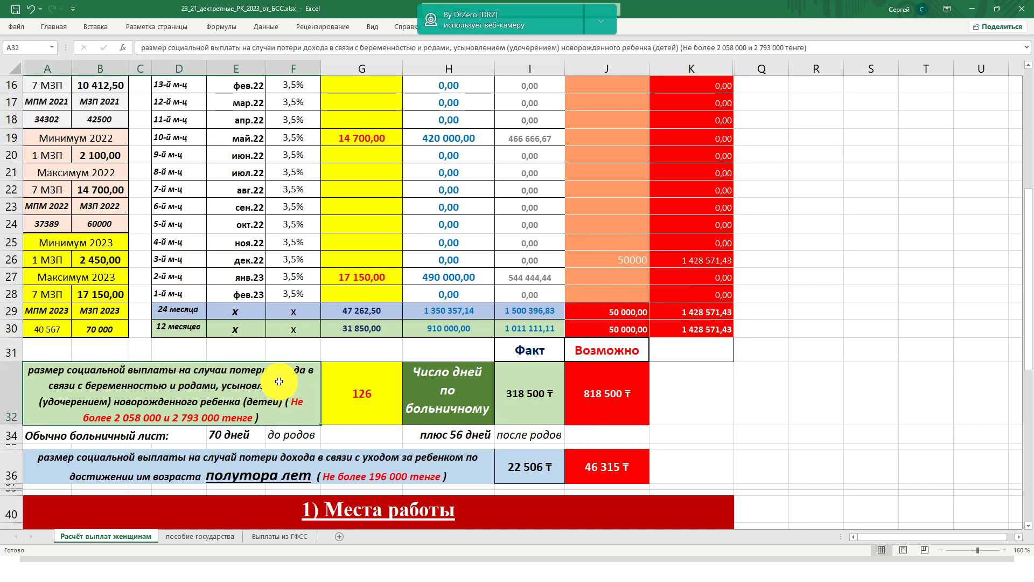
{"action": "left_click", "coordinate": [709, 395]}
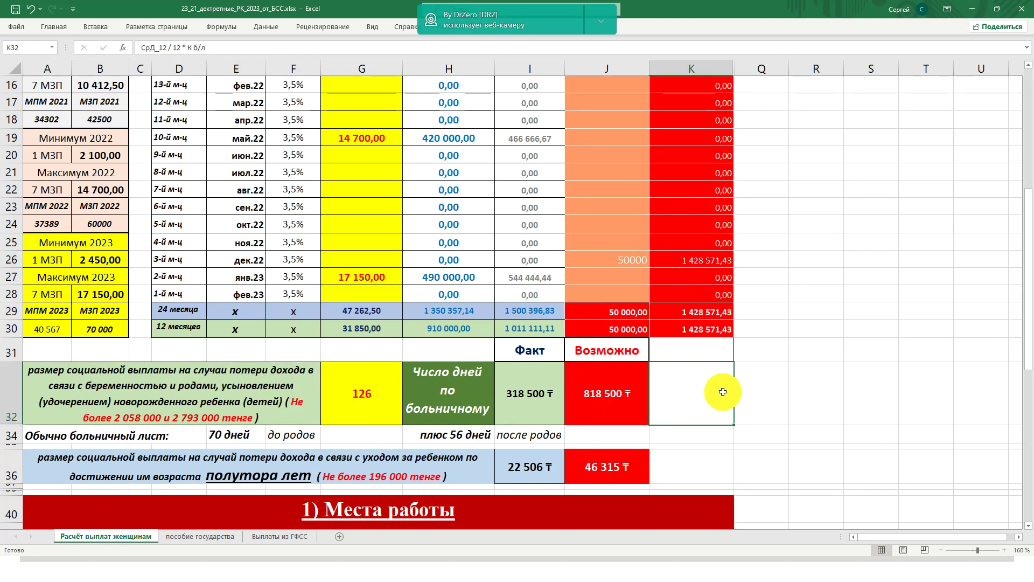
Inspect the childcare payment formula note in K36, then review the workplace list in rows 41–45 and the payment sections beneath it.
{"action": "left_click", "coordinate": [689, 455]}
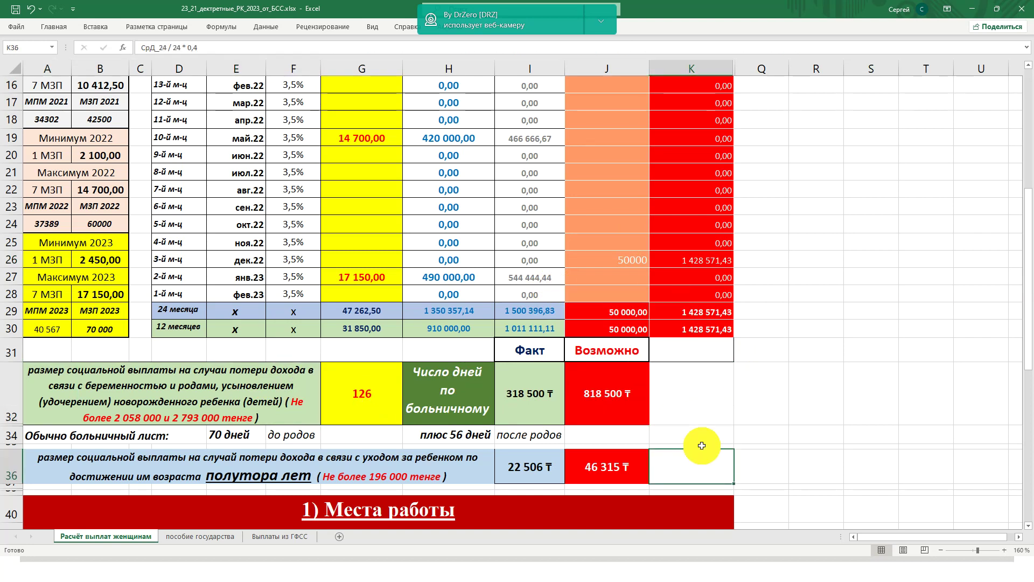
{"action": "scroll", "coordinate": [725, 417], "scroll_direction": "down", "scroll_amount": 3}
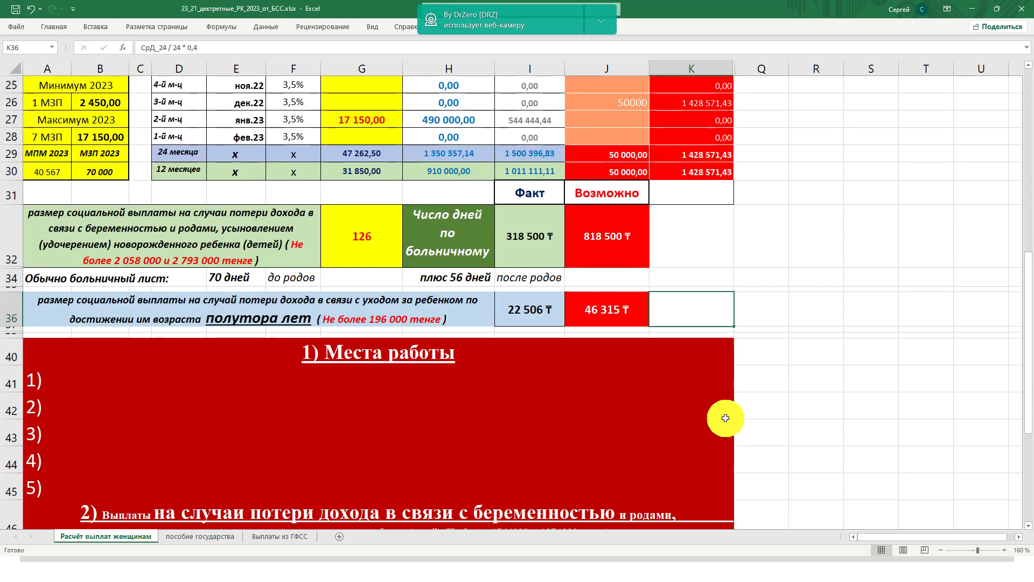
{"action": "left_click_drag", "start_coordinate": [338, 374], "coordinate": [344, 488]}
{"action": "scroll", "coordinate": [381, 524], "scroll_direction": "down", "scroll_amount": 3}
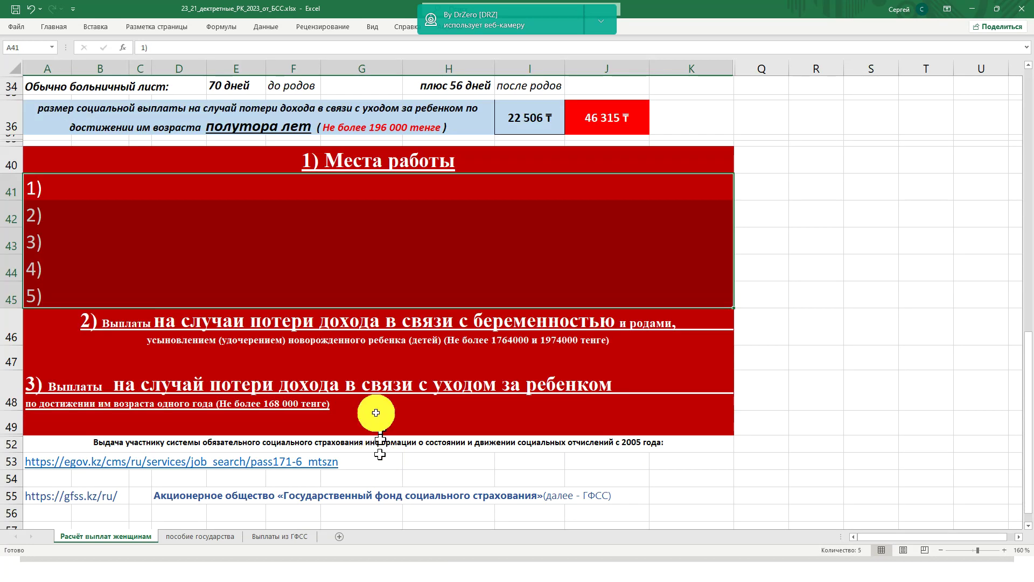
{"action": "left_click", "coordinate": [343, 353]}
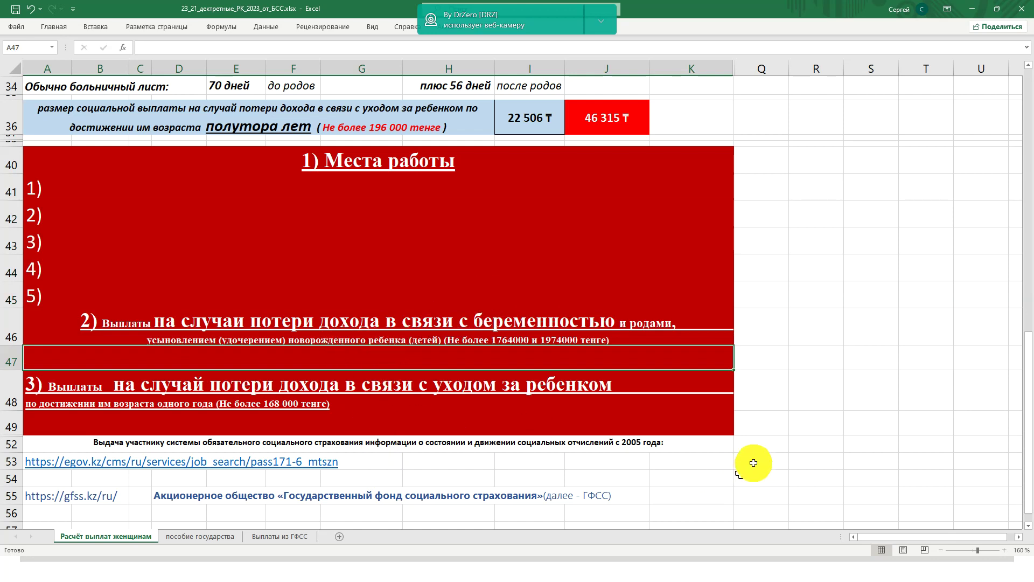
Return to the monthly social contributions table and select the contribution cell G15 for January 2022.
{"action": "scroll", "coordinate": [750, 462], "scroll_direction": "up", "scroll_amount": 7}
{"action": "scroll", "coordinate": [550, 312], "scroll_direction": "up", "scroll_amount": 2}
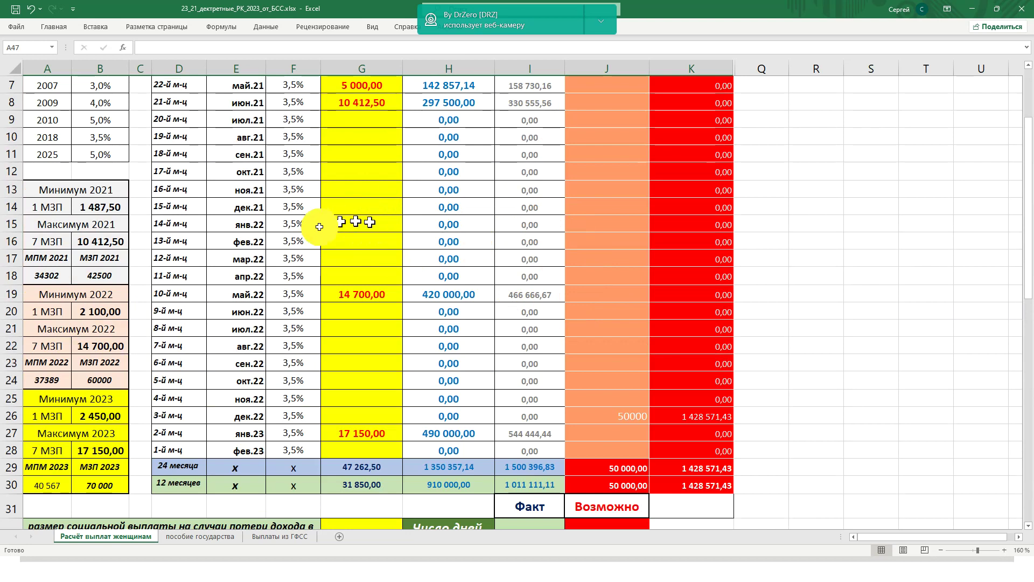
{"action": "left_click", "coordinate": [348, 156]}
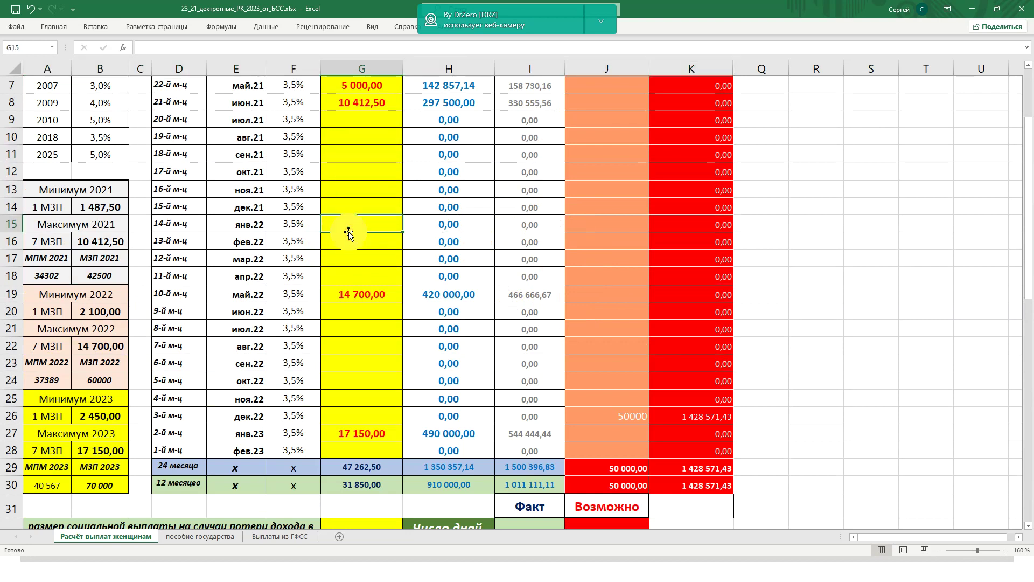
Switch to the running PowerPoint slide show "Любимым женщинам" and advance from the payment limits slide to the consultant contacts slide.
{"action": "key", "text": "super+Tab"}
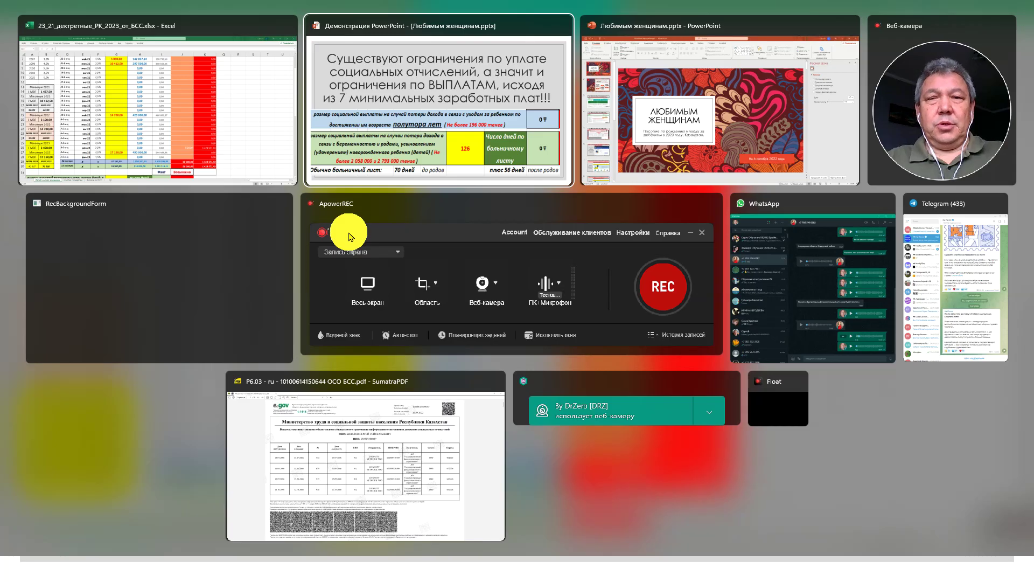
{"action": "key", "text": "Return"}
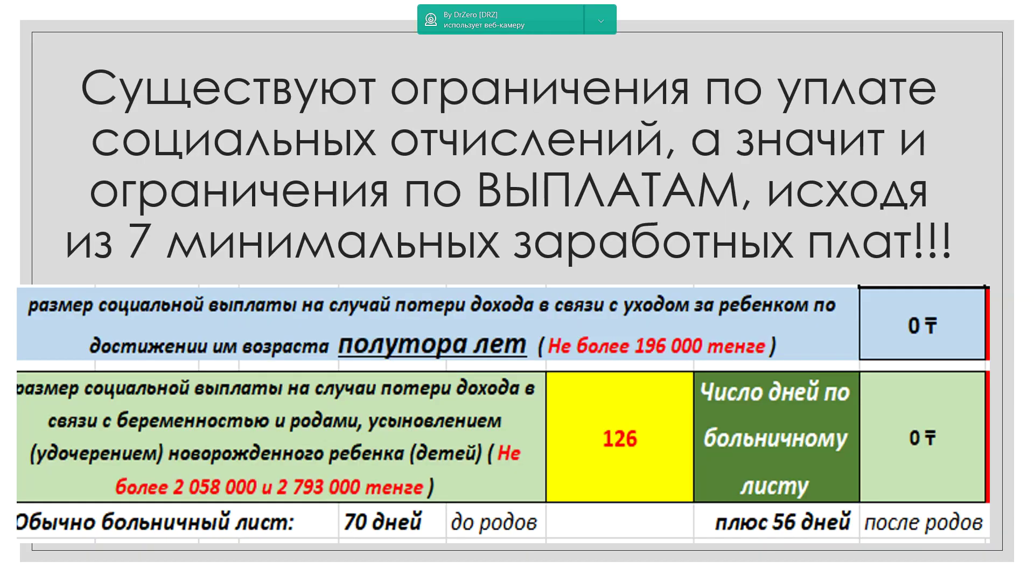
{"action": "key", "text": "Right"}
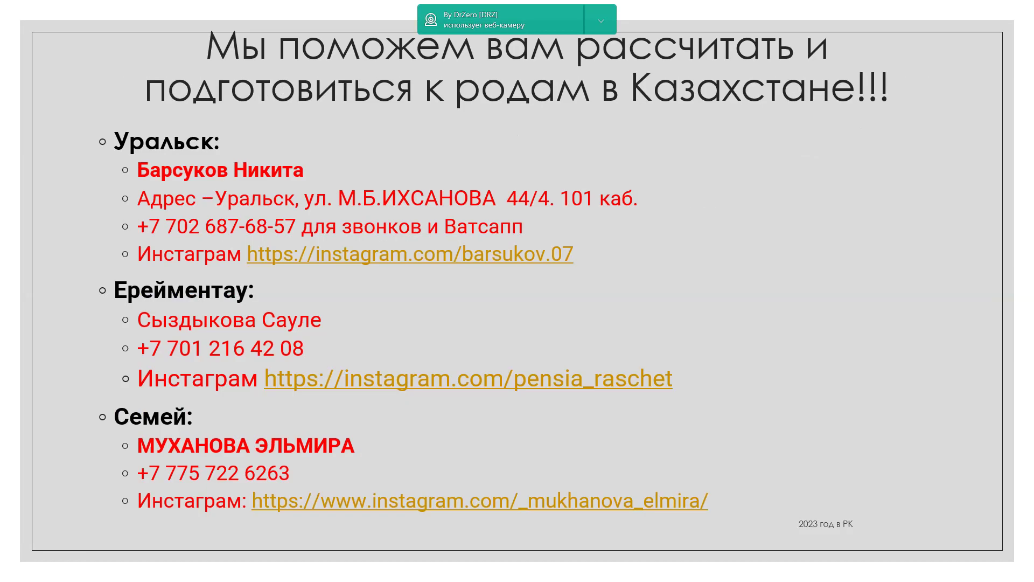